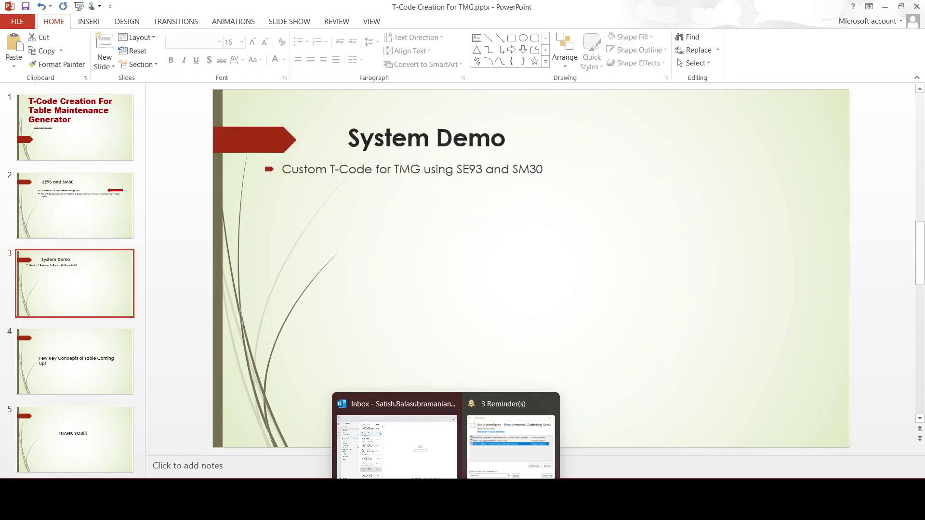
- Display ZSTUDENT's fields, then open its entries via table maintenance and return to the start screen
left_click(375, 444)
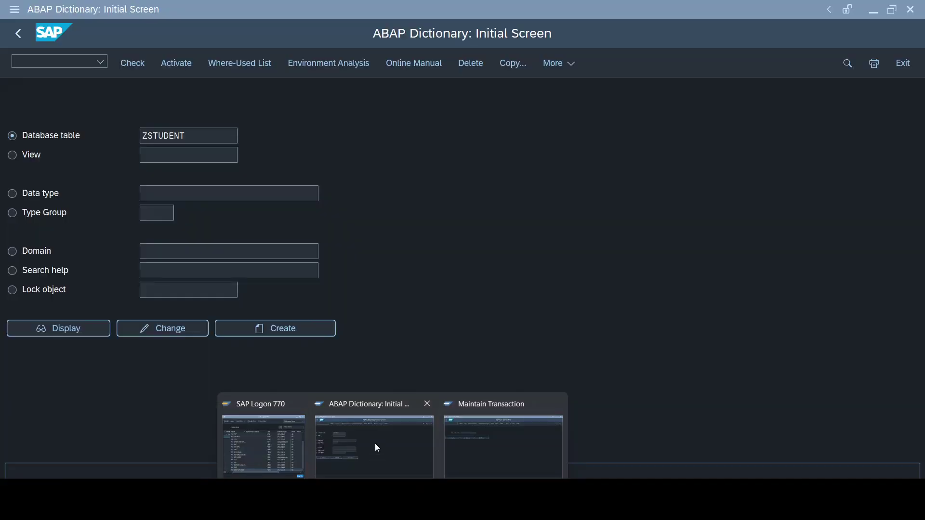
left_click(87, 325)
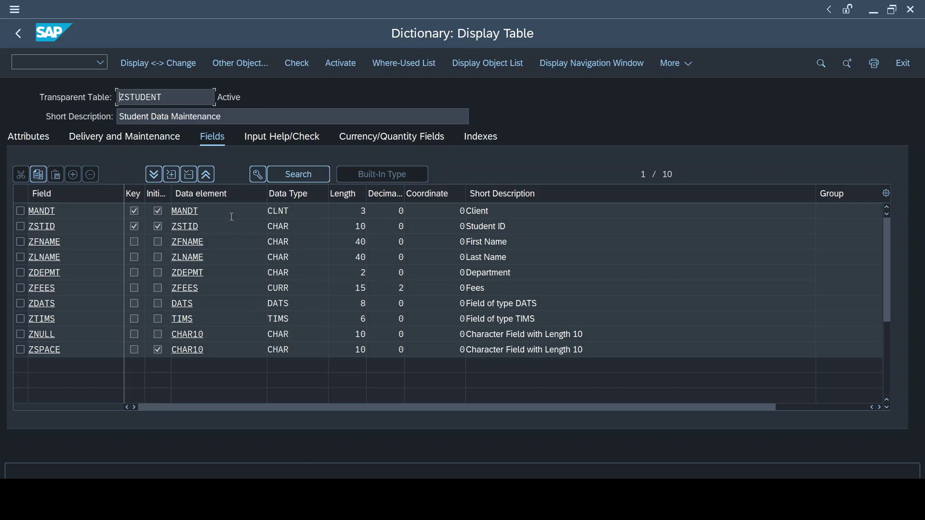
left_click(77, 64)
type("/nse16")
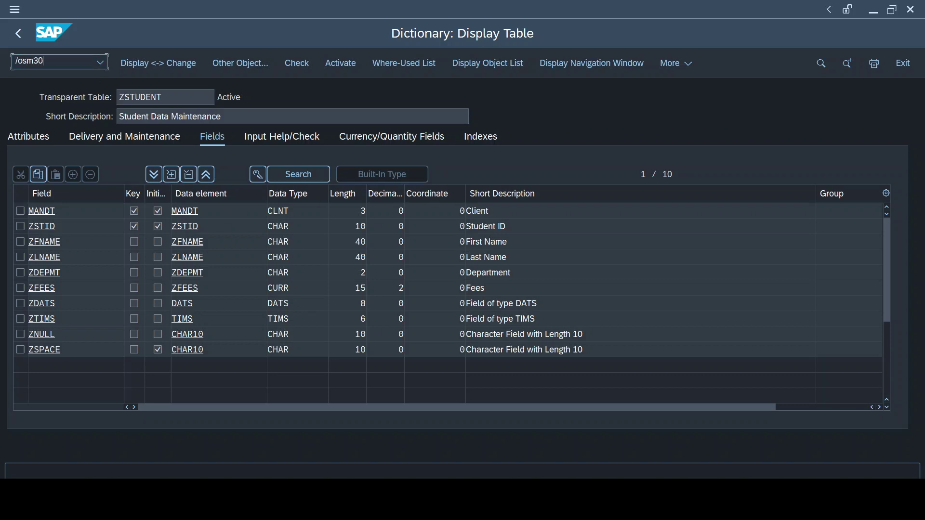
key("Return")
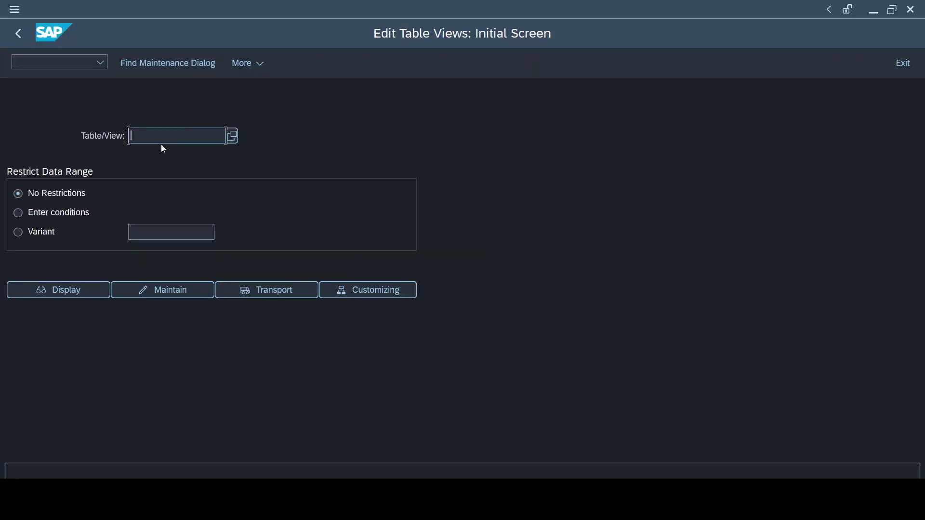
left_click(161, 145)
left_click(161, 152)
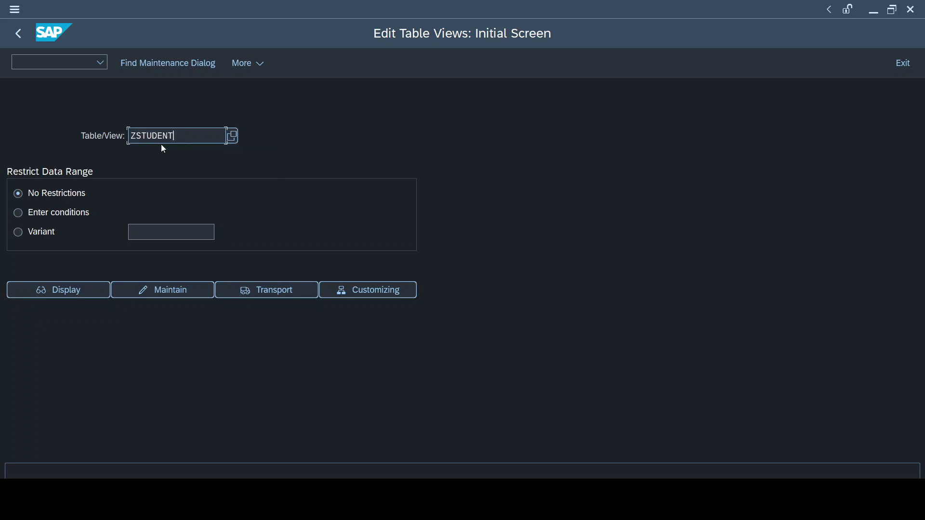
left_click(185, 298)
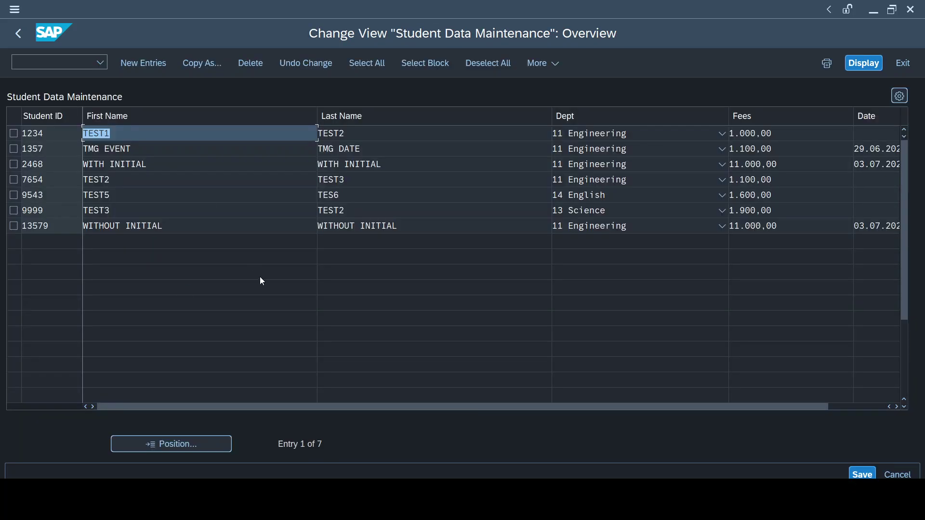
key("F3")
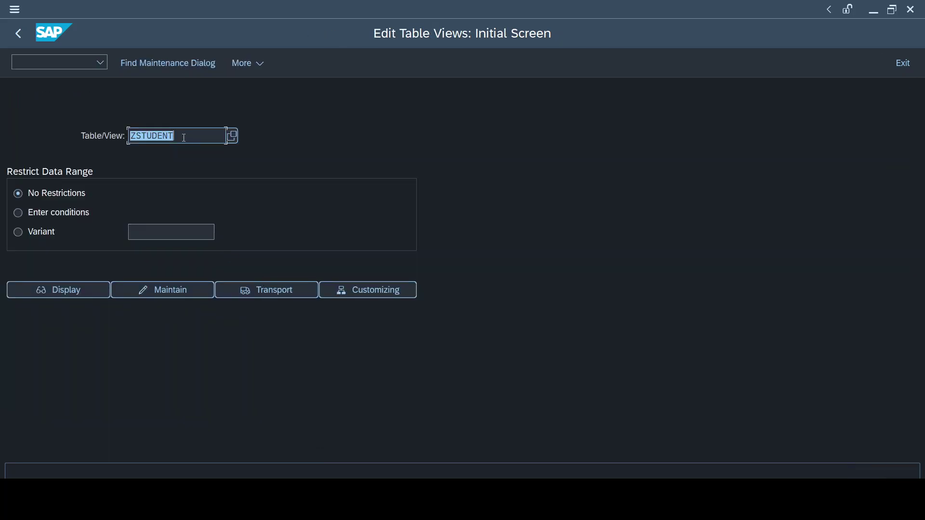
left_click(56, 59)
- In SE93, start creating the new transaction code ZSTUD
type("/nse93")
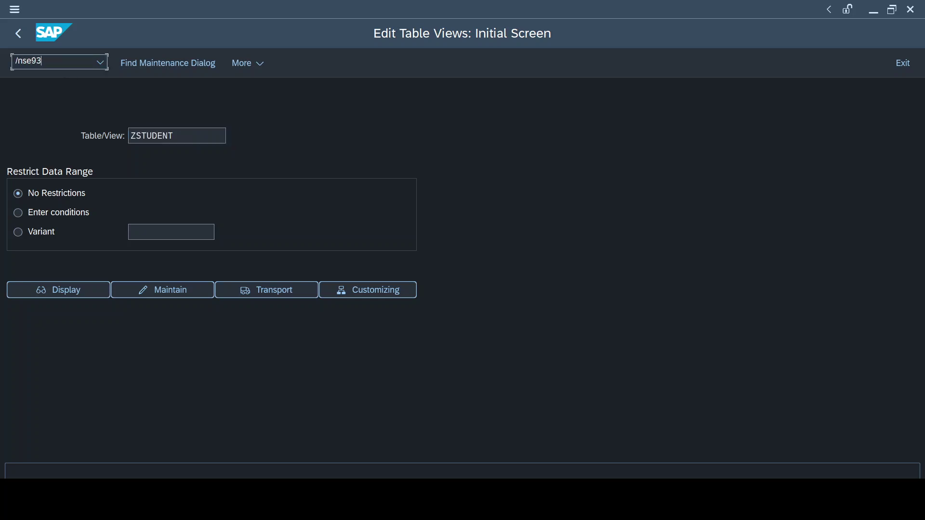
key("Return")
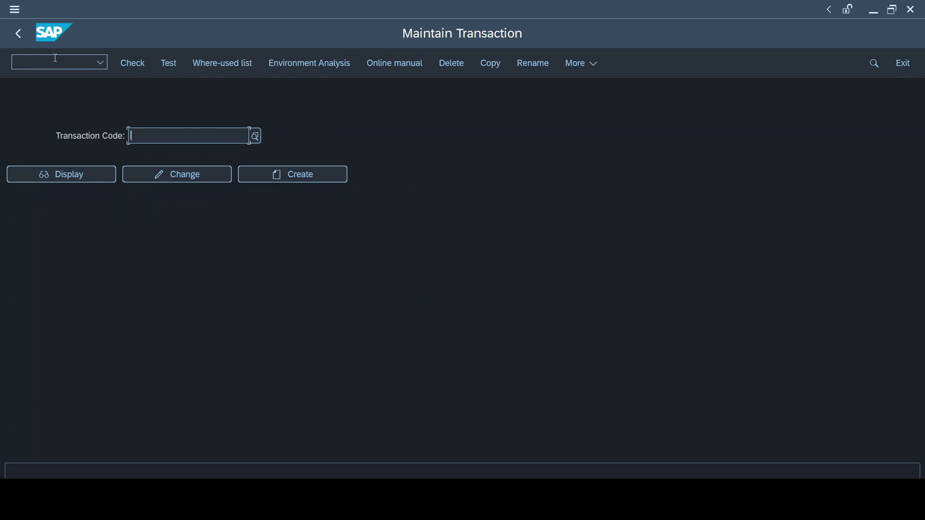
key("Down")
key("Down")
key("Return")
left_click(315, 180)
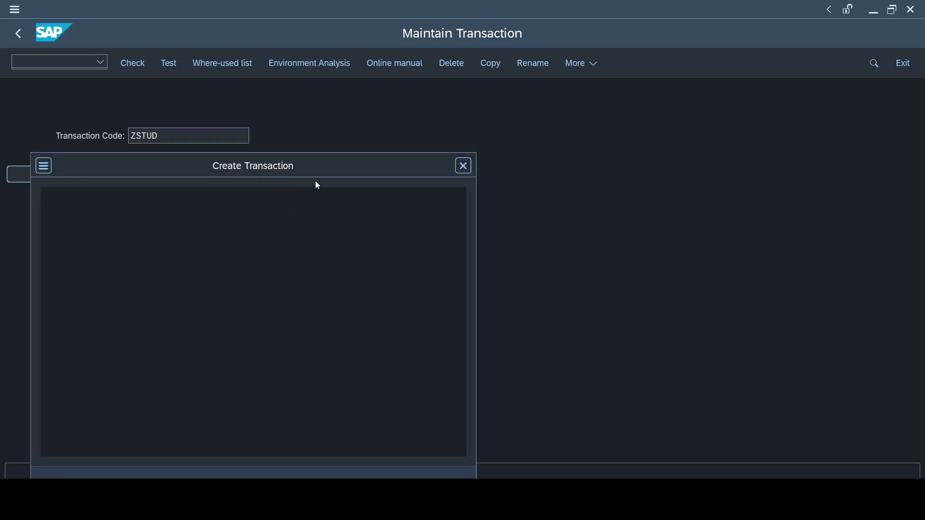
- Enter short text 'T-Code for TMG with Table ZSTUDENT' and choose parameter transaction as start object
left_click(250, 265)
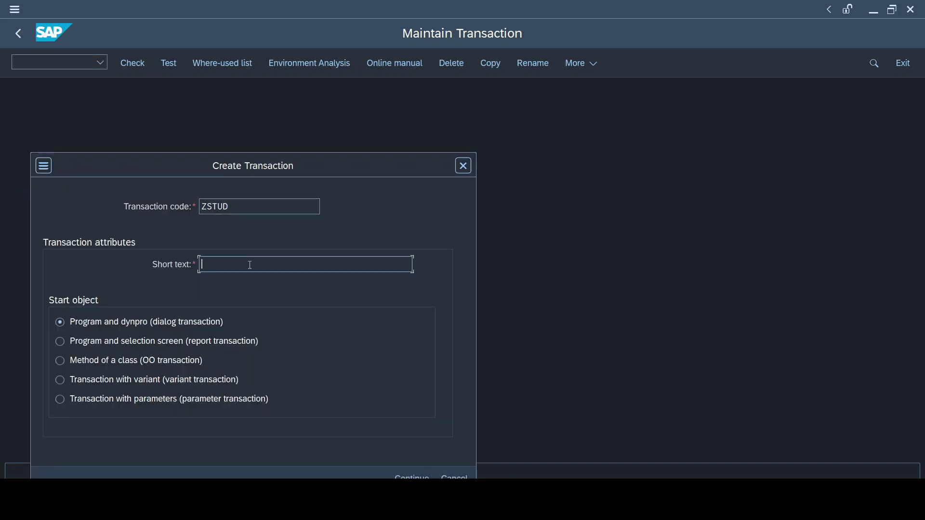
type("T-COde")
key("BackSpace")
key("BackSpace")
key("BackSpace")
key("BackSpace")
type("ode")
key("BackSpace")
key("BackSpace")
key("BackSpace")
type("ode for TMG with Table")
type("ZSTUDENT")
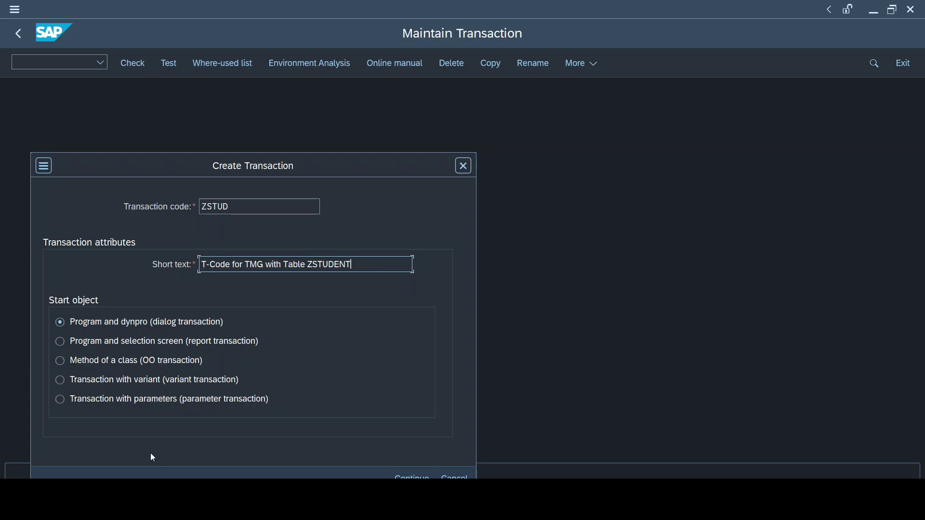
left_click(145, 401)
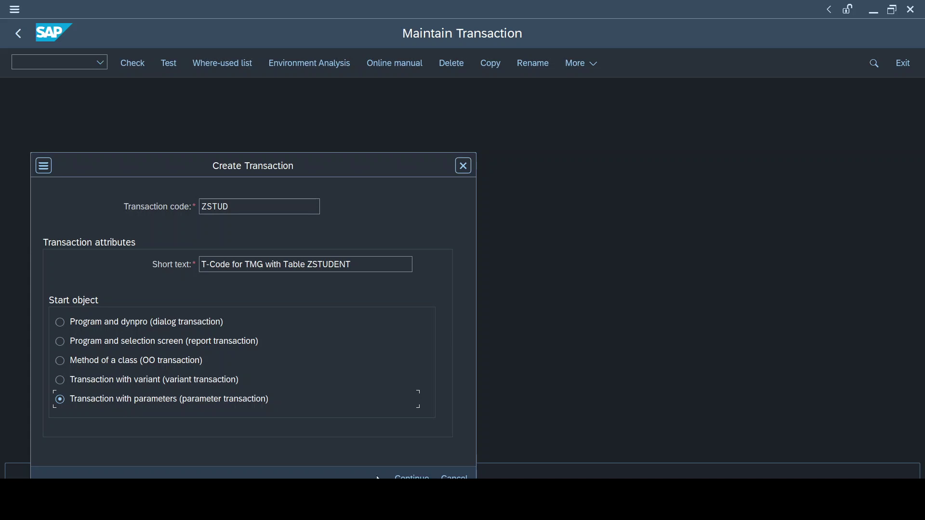
- Set SM30 as the default transaction called by the ZSTUD parameter transaction
left_click(410, 477)
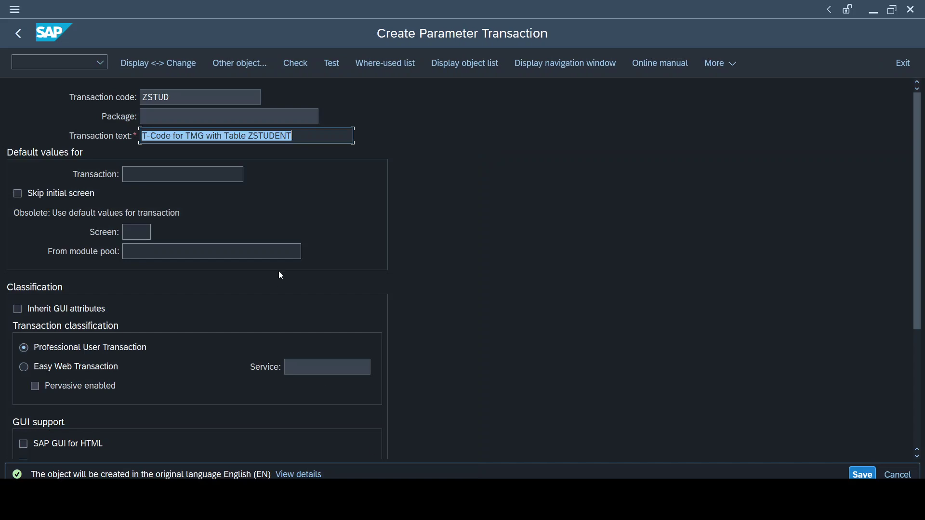
left_click(164, 179)
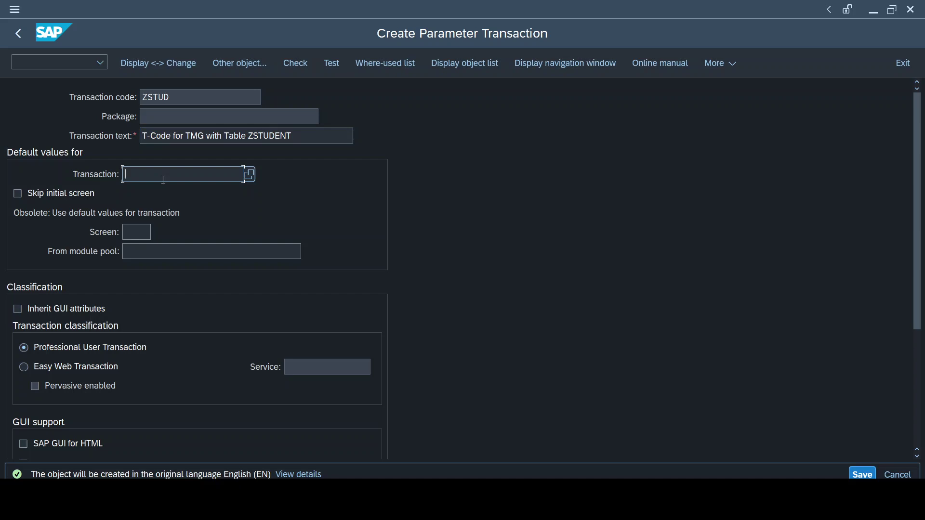
type("SM#)")
key("BackSpace")
key("BackSpace")
type("30")
left_click_drag(916, 233, 916, 306)
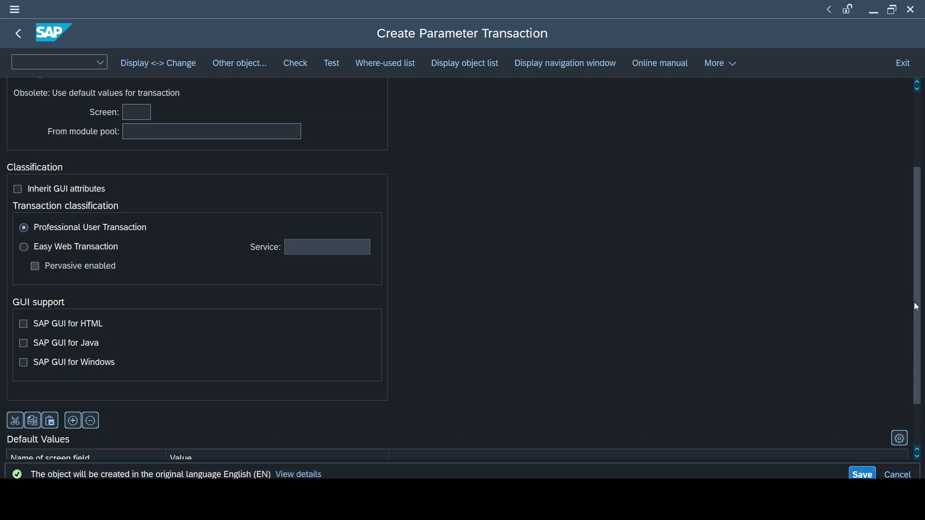
left_click_drag(916, 307, 917, 329)
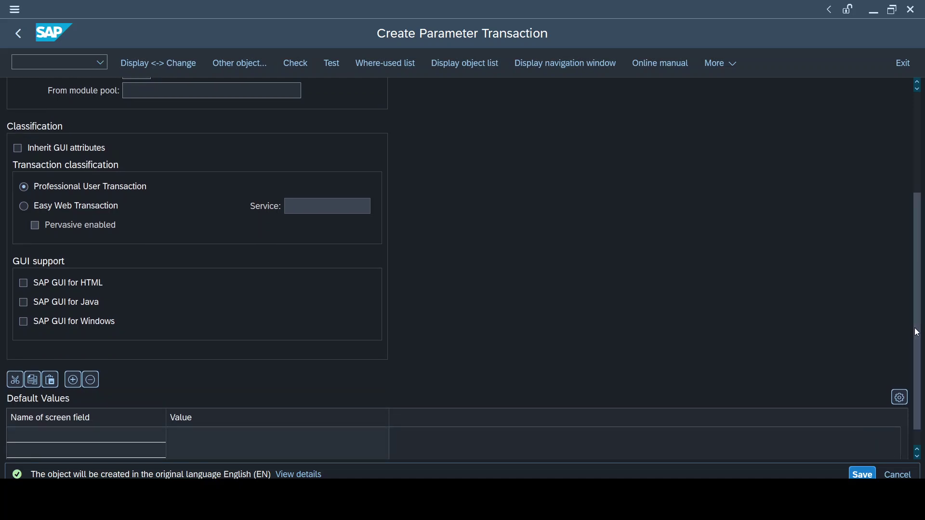
- Add default values VIEWNAME = ZSTUDENT and UPDATE = X
left_click(112, 433)
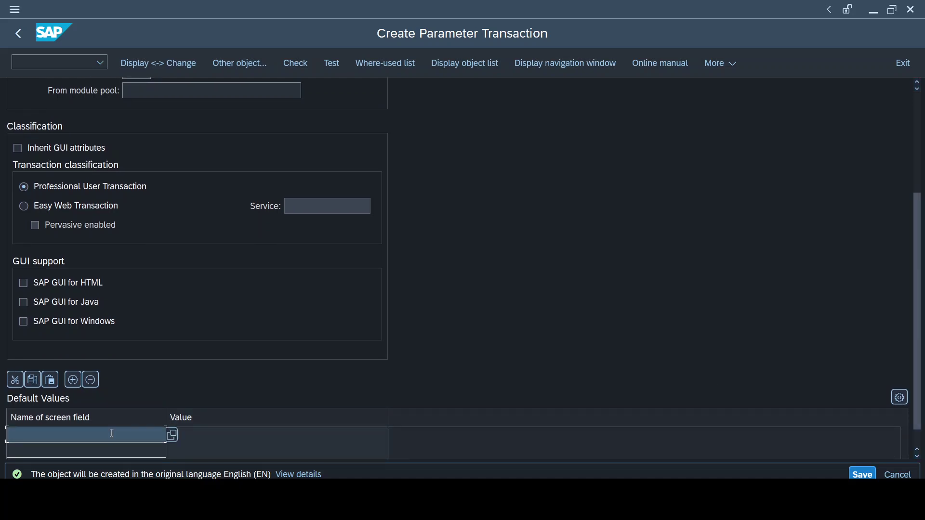
type("VIEWNAME")
left_click(224, 433)
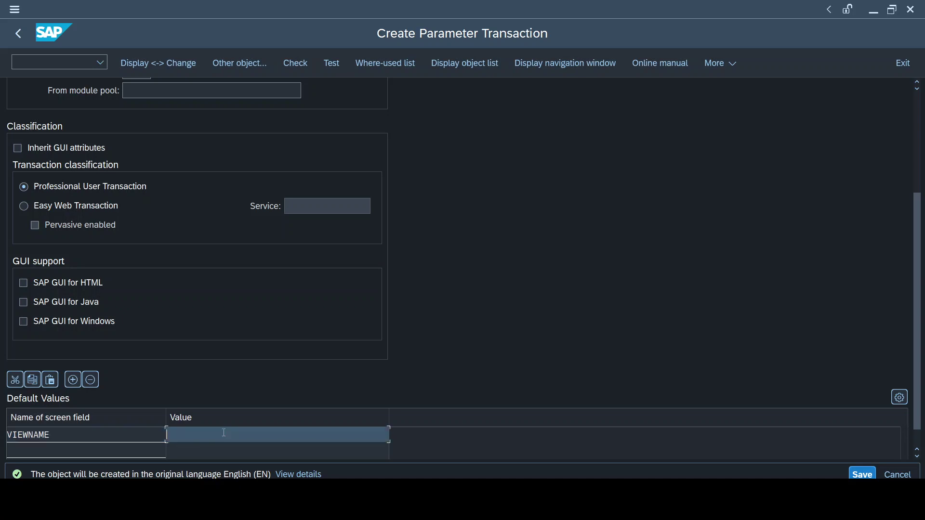
type("ZSTUDENT")
left_click(88, 454)
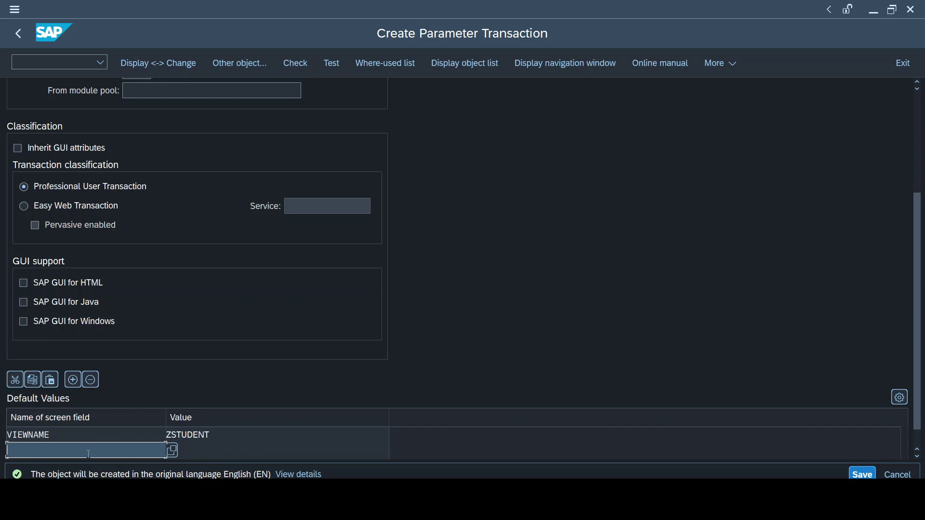
type("UPDATE")
left_click(197, 452)
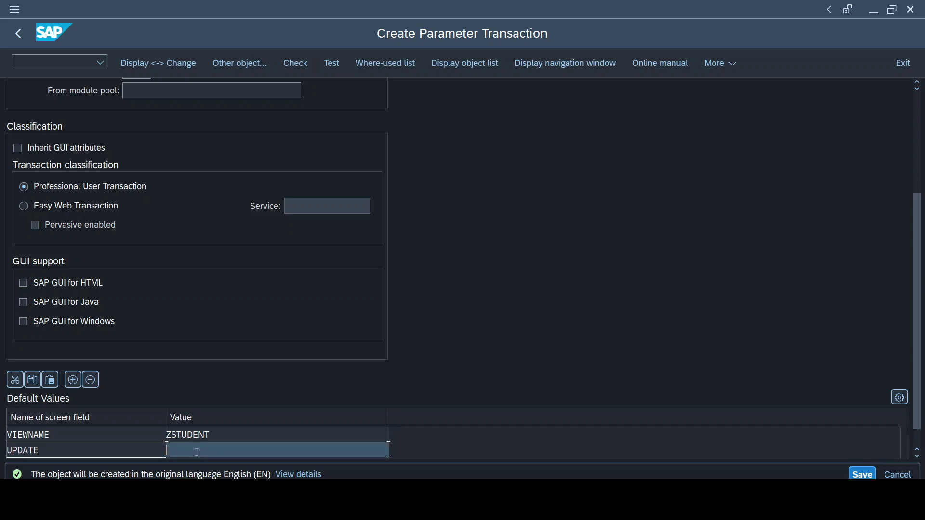
type("X")
left_click_drag(221, 436, 161, 439)
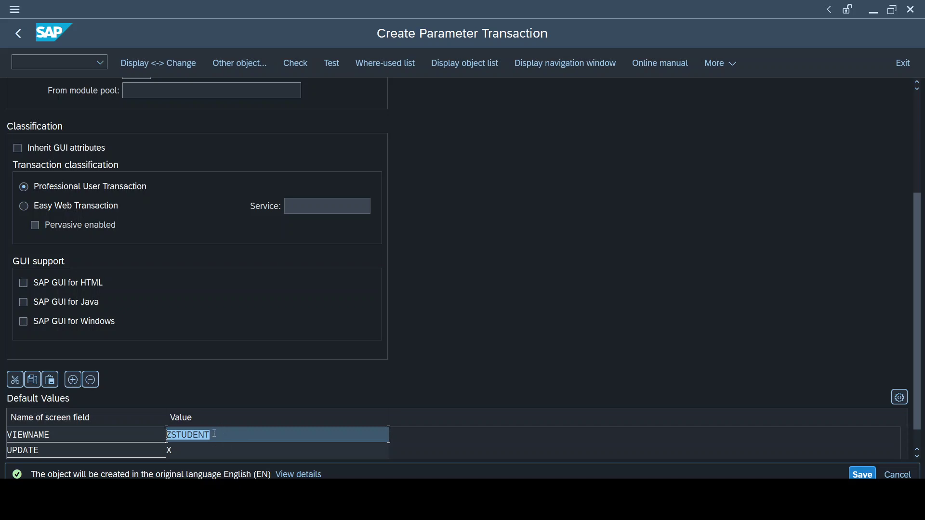
- Tick GUI support for SAP GUI for HTML, Java and Windows
left_click(24, 279)
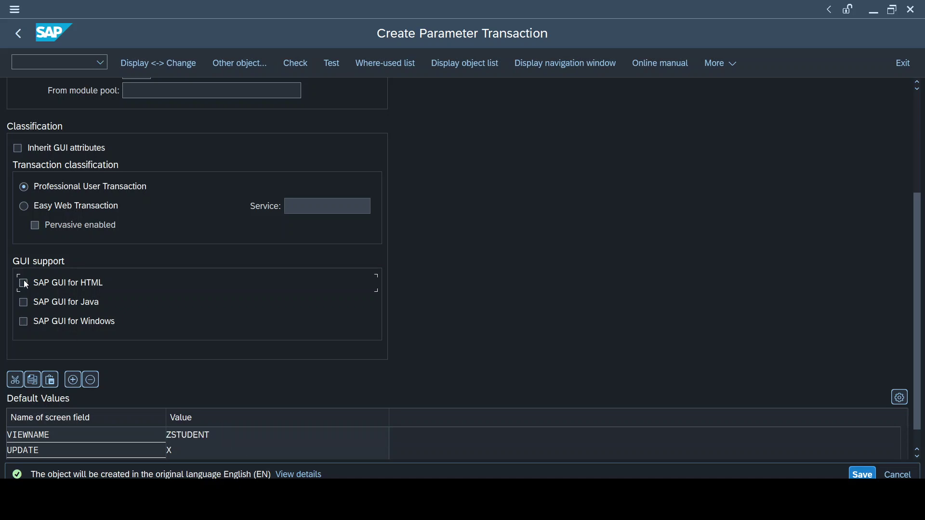
left_click(23, 308)
left_click(23, 290)
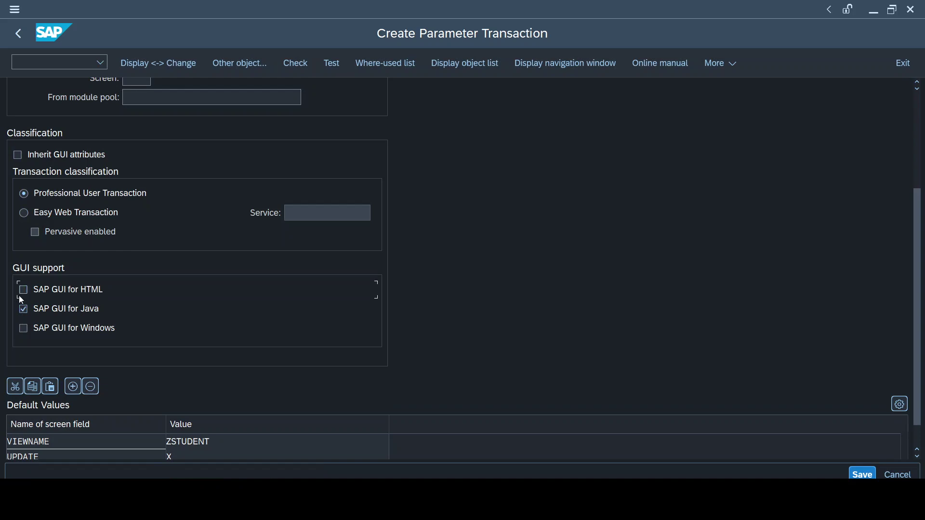
left_click(23, 329)
scroll(117, 206, "up", 5)
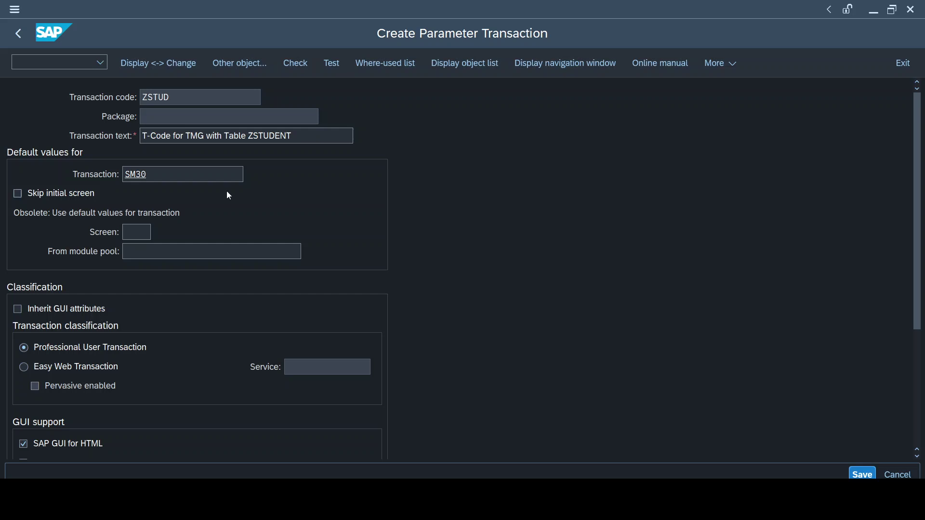
- Save ZSTUD as a local object and copy its transaction code
key("ctrl+s")
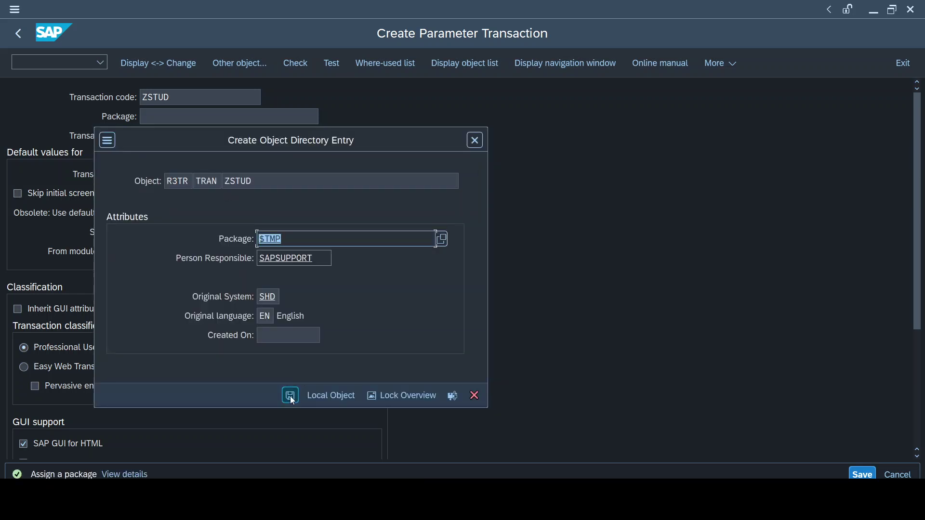
left_click(290, 396)
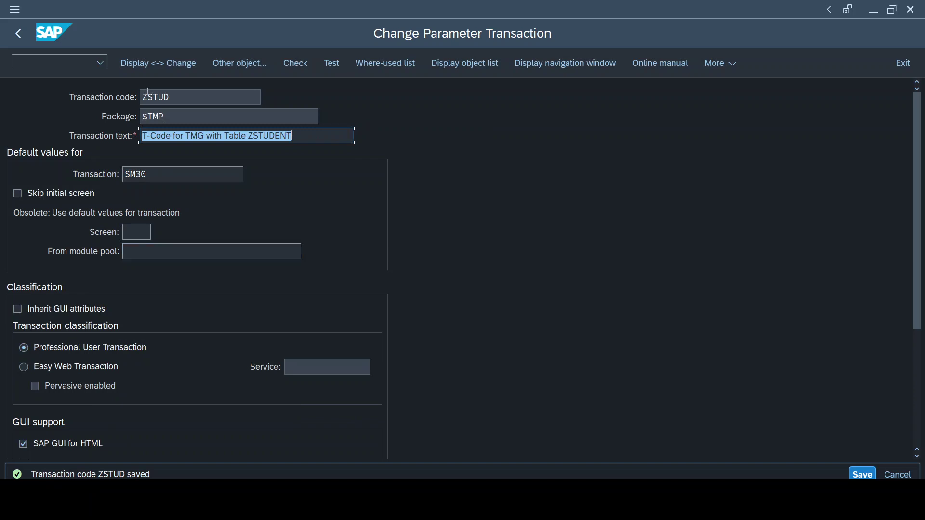
left_click(185, 98)
key("ctrl+c")
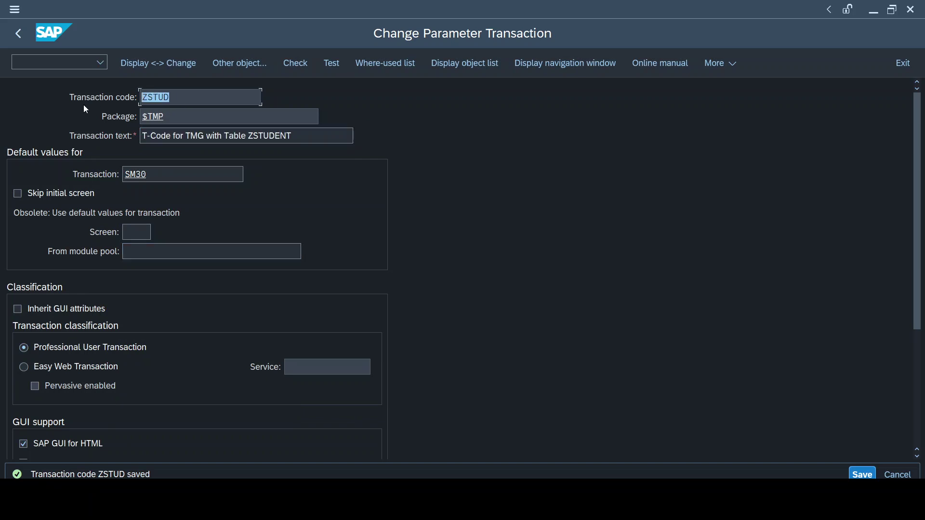
- Test-run ZSTUD in a new session with /oZSTUD and open the ZSTUDENT entries
left_click(47, 66)
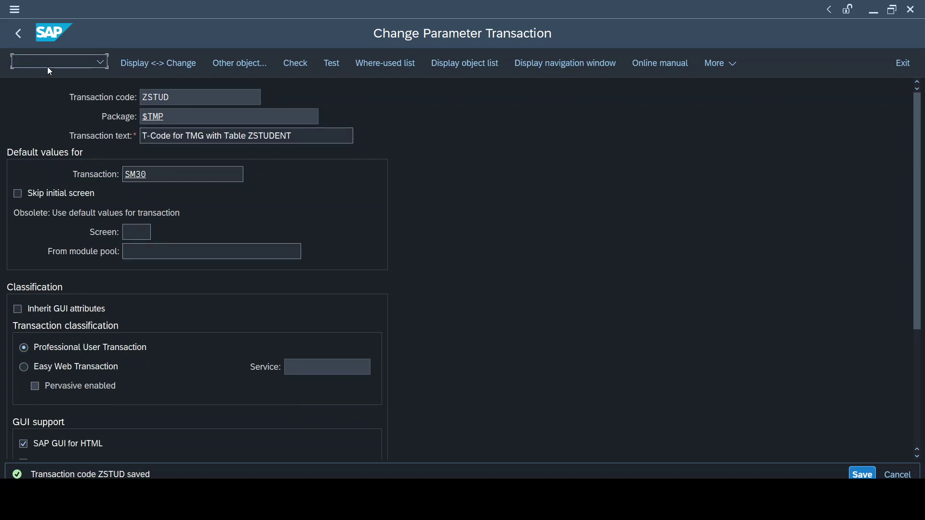
type("/o")
key("ctrl+v")
key("Return")
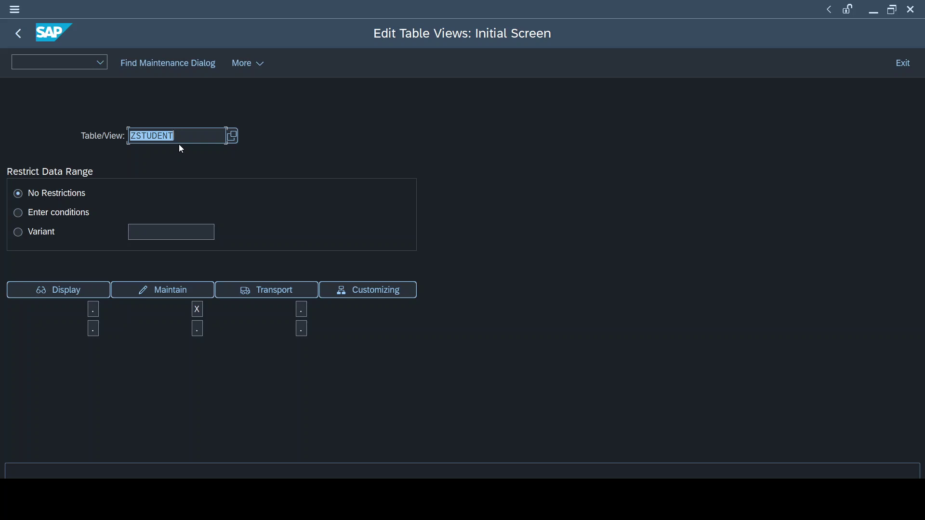
left_click(168, 291)
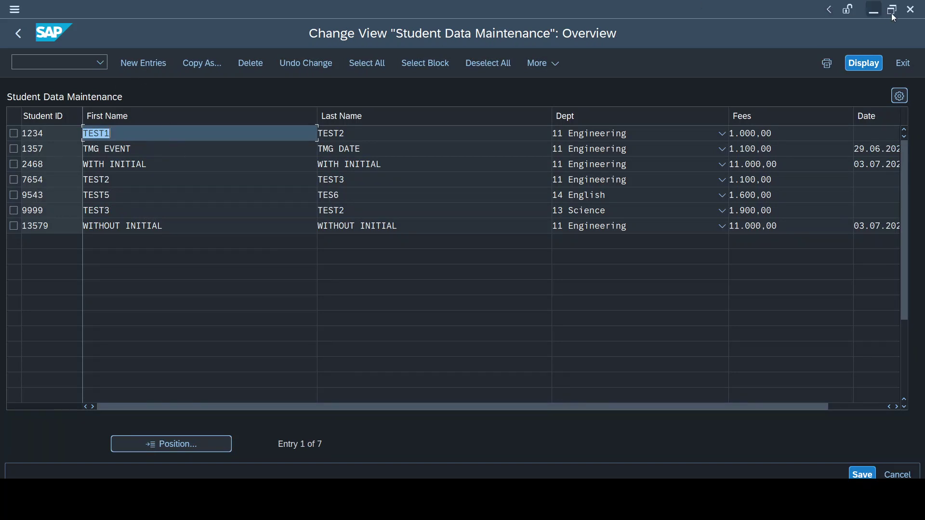
left_click(911, 10)
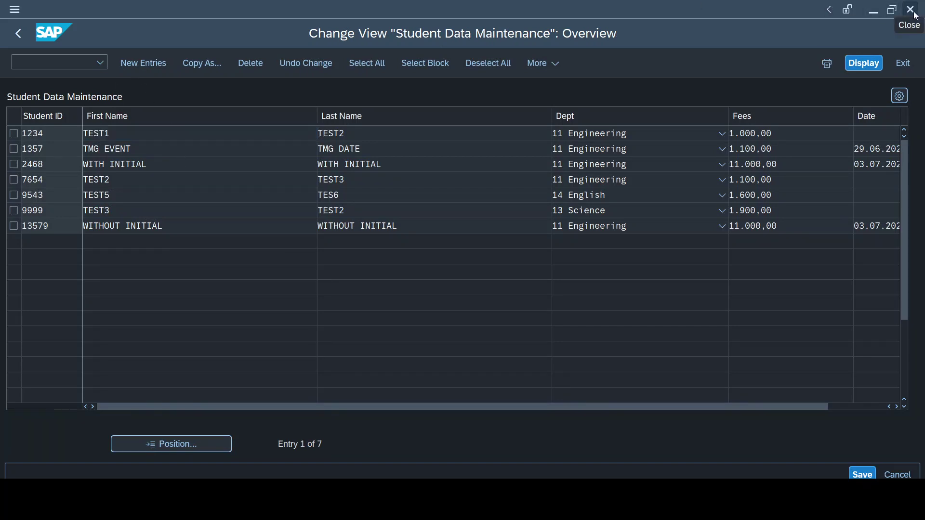
- Run SM30 directly, open the ZSTUDENT entries for comparison, then close the window
type("sm30")
key("Return")
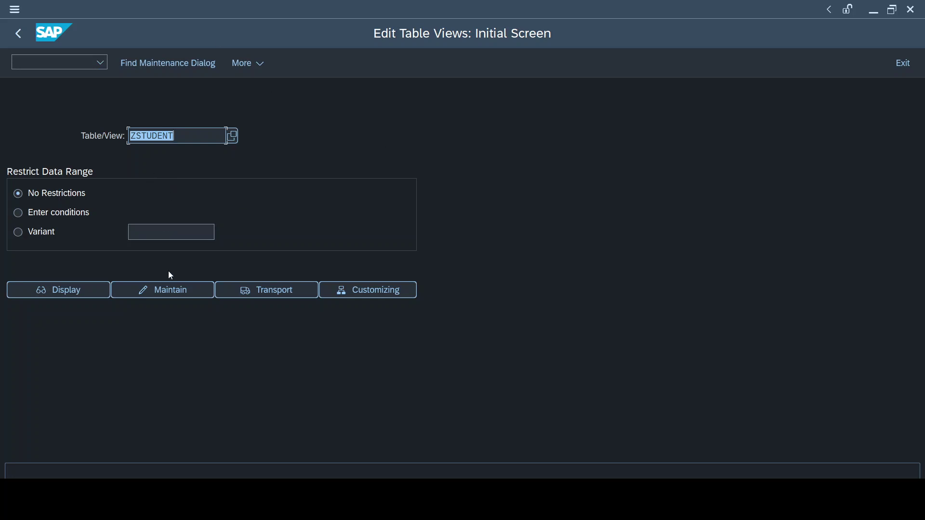
left_click(158, 291)
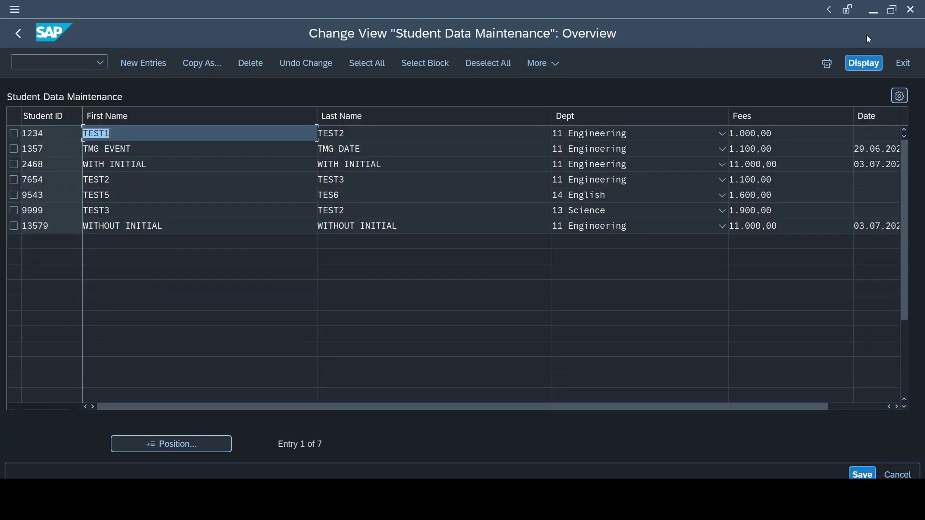
left_click(910, 9)
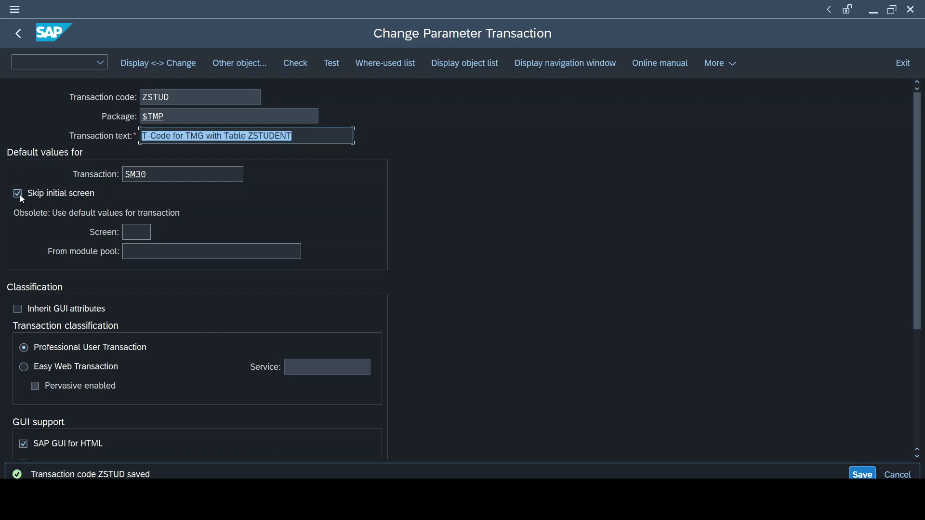
- Rerun /oZSTUD from the command history to check it opens Student Data Maintenance directly
left_click(60, 62)
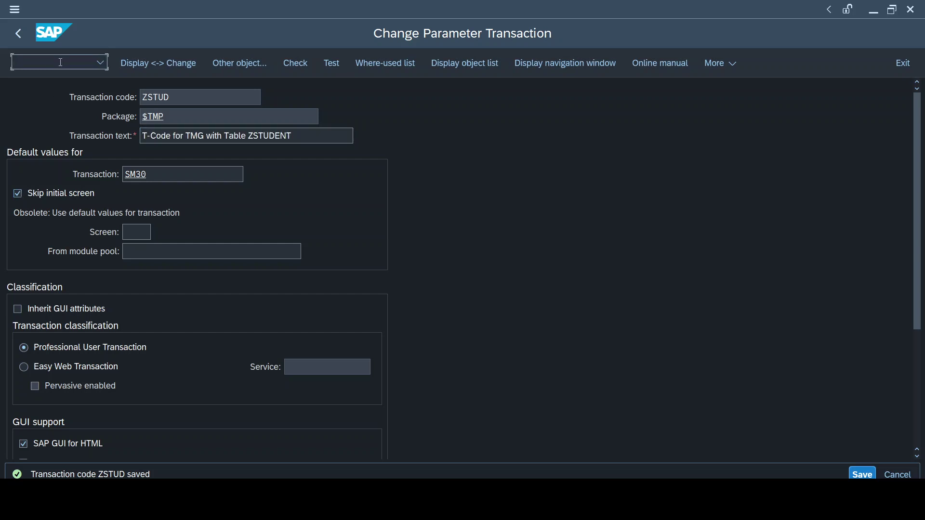
key("Down")
key("Down")
left_click(60, 62)
key("Return")
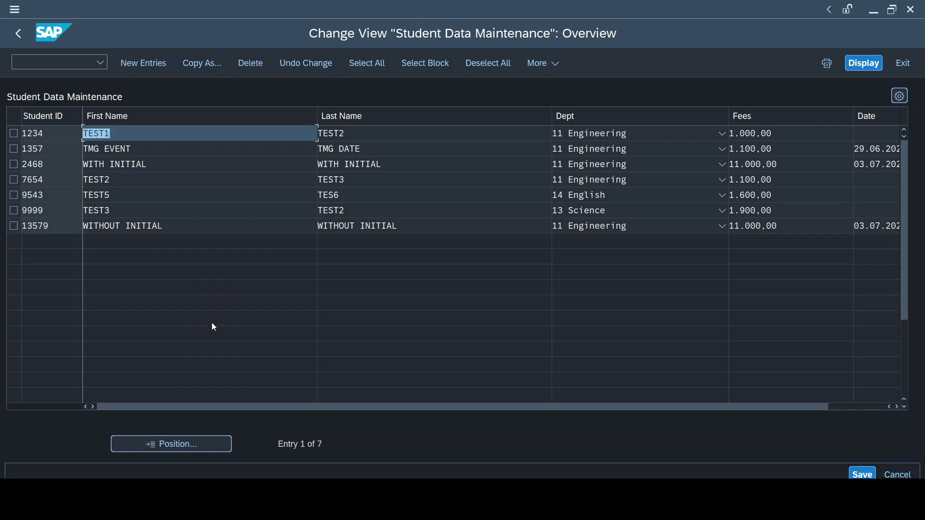
- Back on ZSTUD's Change Parameter Transaction screen, inspect the VIEWNAME ZSTUDENT and UPDATE X defaults
mouse_move(393, 505)
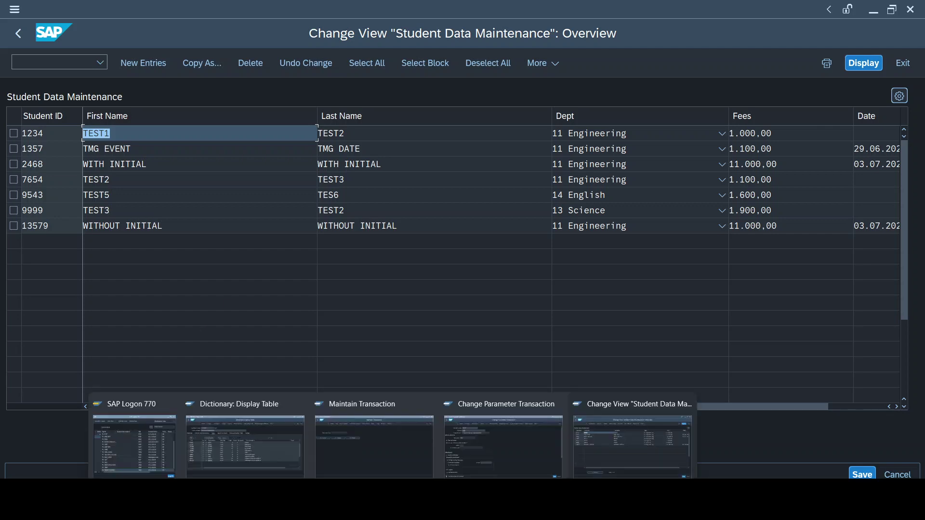
left_click(466, 456)
scroll(276, 361, "down", 3)
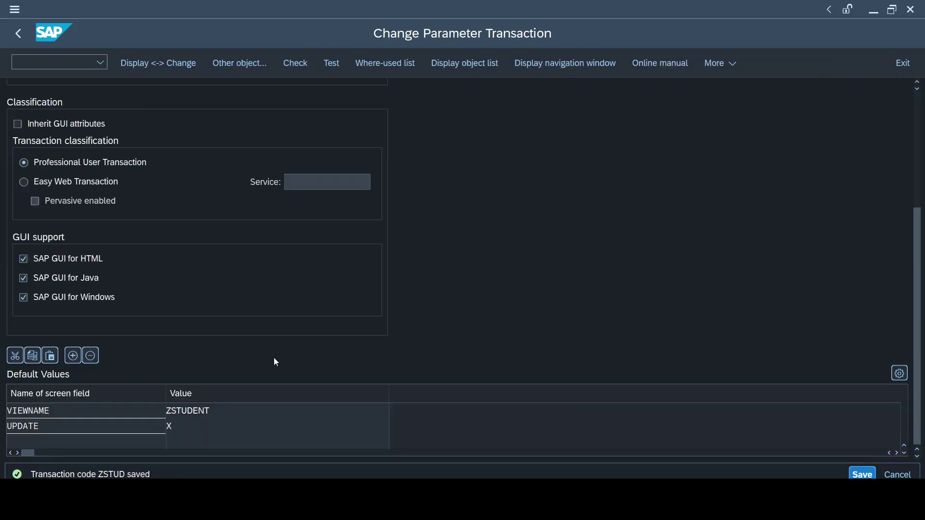
double_click(227, 410)
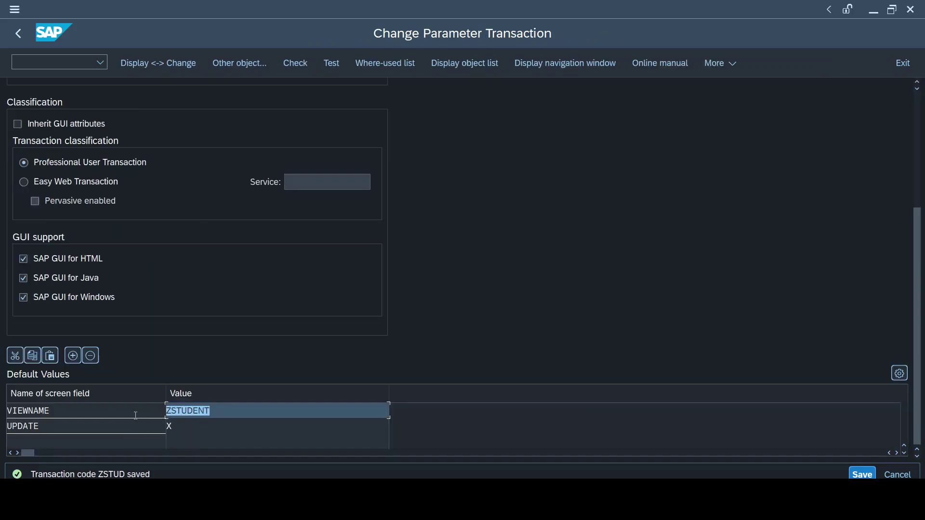
double_click(173, 427)
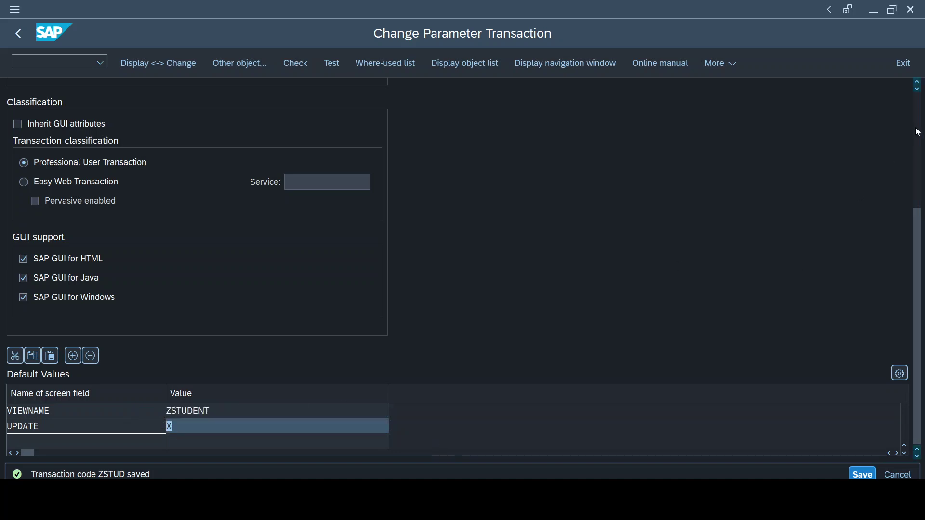
scroll(914, 132, "up", 3)
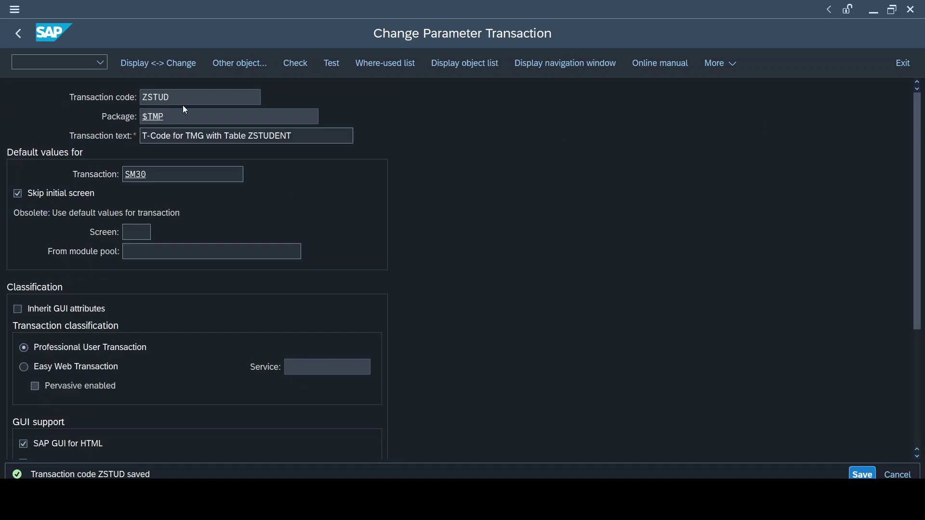
left_click_drag(186, 98, 73, 96)
left_click(73, 97)
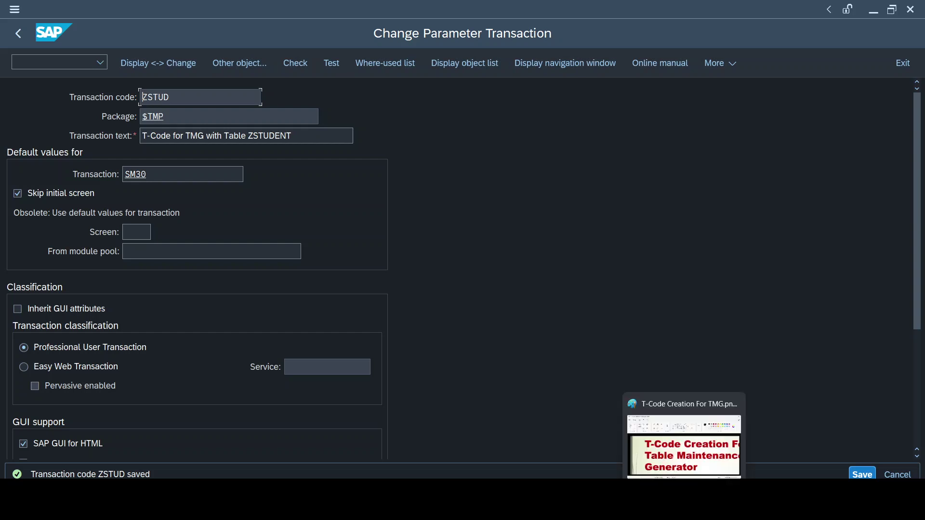
- Switch to PowerPoint and show slide 4, 'Few Key Concepts of Table Coming Up!'
left_click(681, 441)
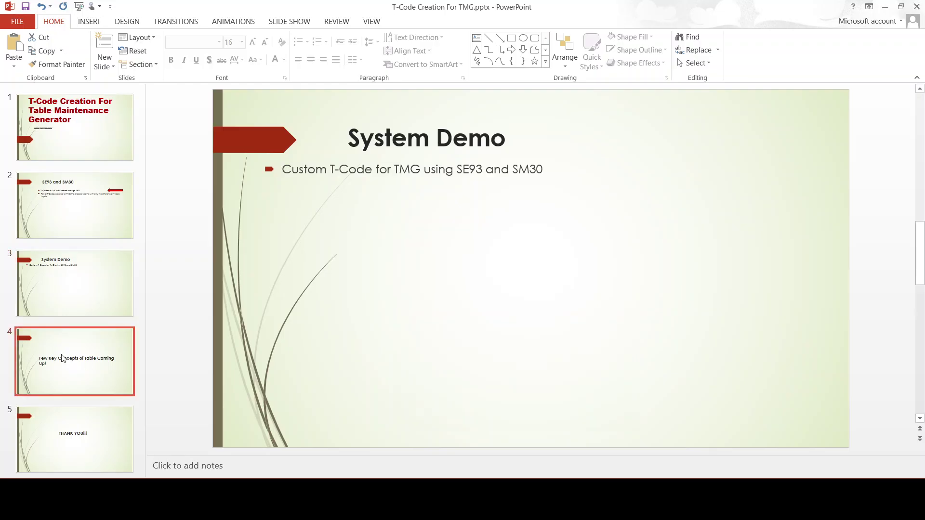
left_click(62, 359)
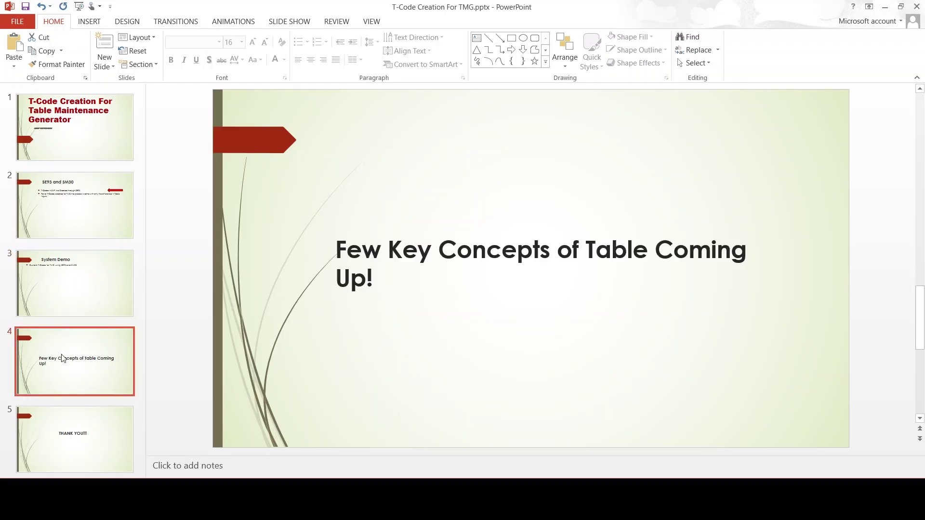